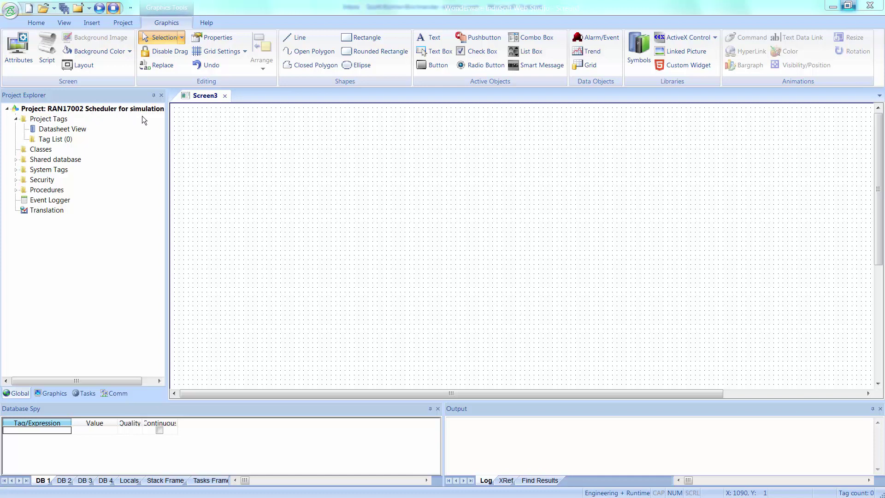
Draw a tall, narrow 80 by 341 filled rectangle near Screen3's left edge.
{"action": "left_click", "coordinate": [49, 392]}
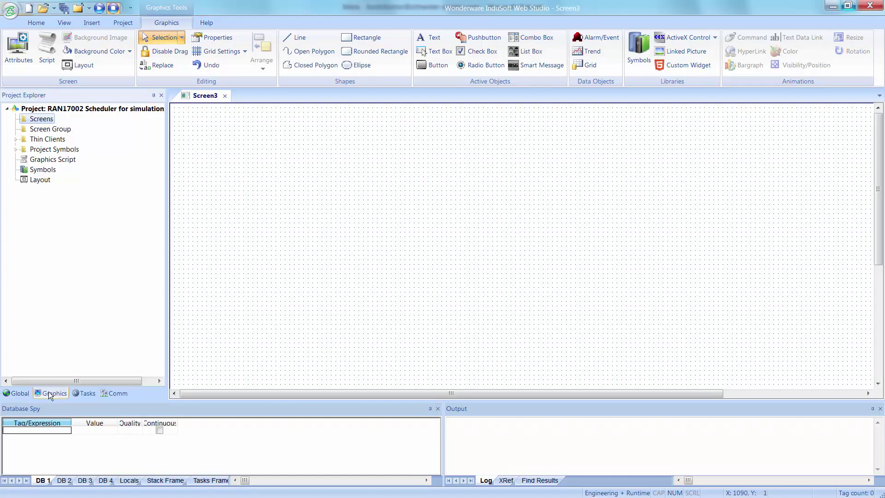
{"action": "left_click", "coordinate": [359, 42]}
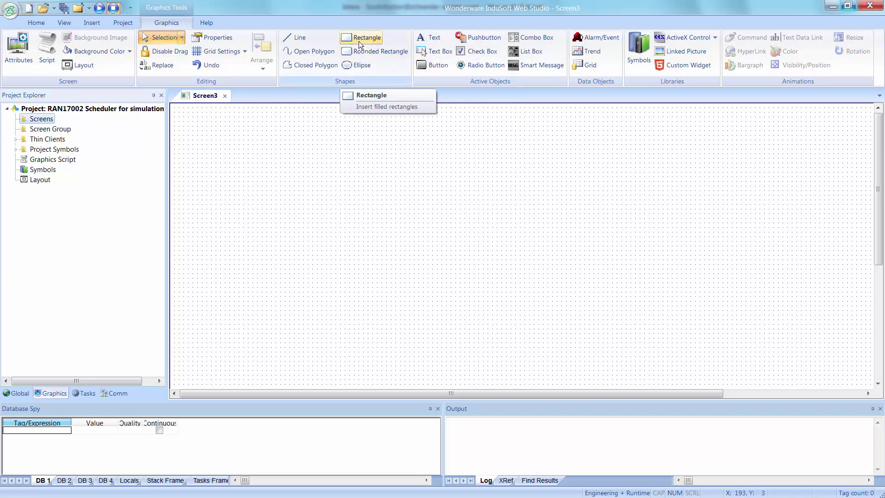
{"action": "left_click", "coordinate": [364, 93]}
{"action": "mouse_move", "coordinate": [239, 135]}
{"action": "left_mouse_down"}
{"action": "mouse_move", "coordinate": [288, 292]}
{"action": "mouse_move", "coordinate": [277, 293]}
{"action": "left_mouse_up"}
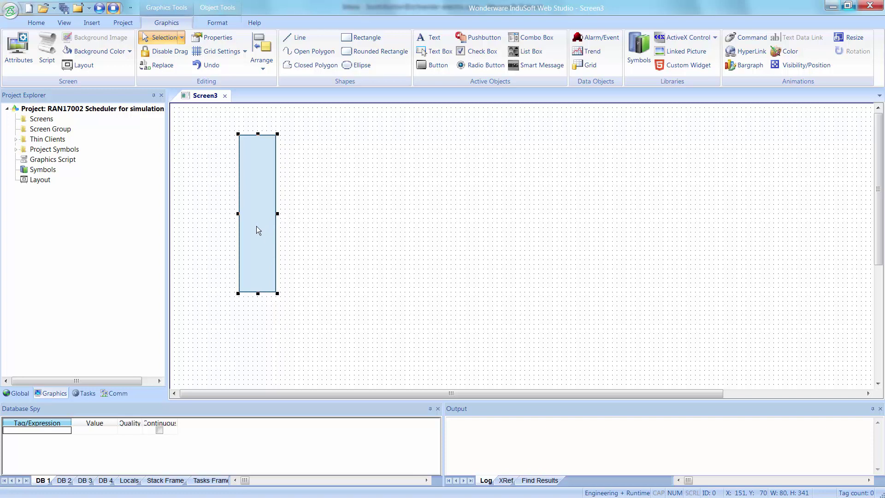
{"action": "left_click", "coordinate": [744, 65]}
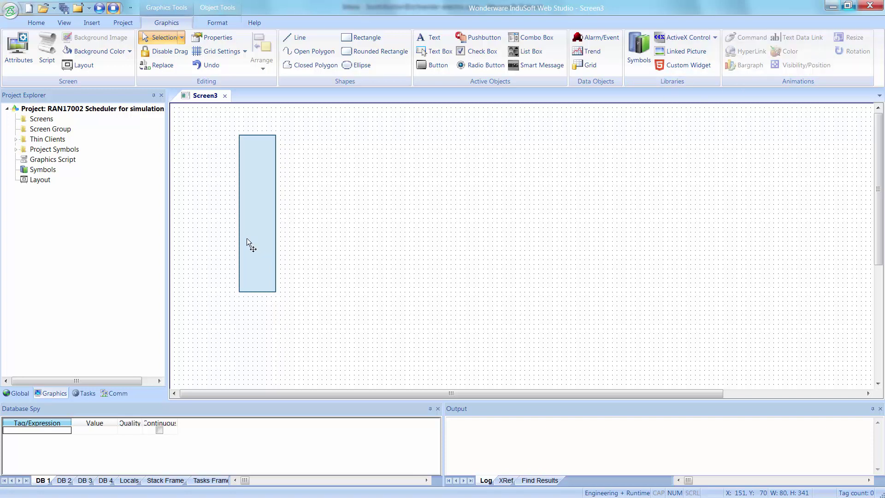
Add a red bargraph on a new integer tag Level, range 0 to 10.
{"action": "left_click", "coordinate": [247, 238]}
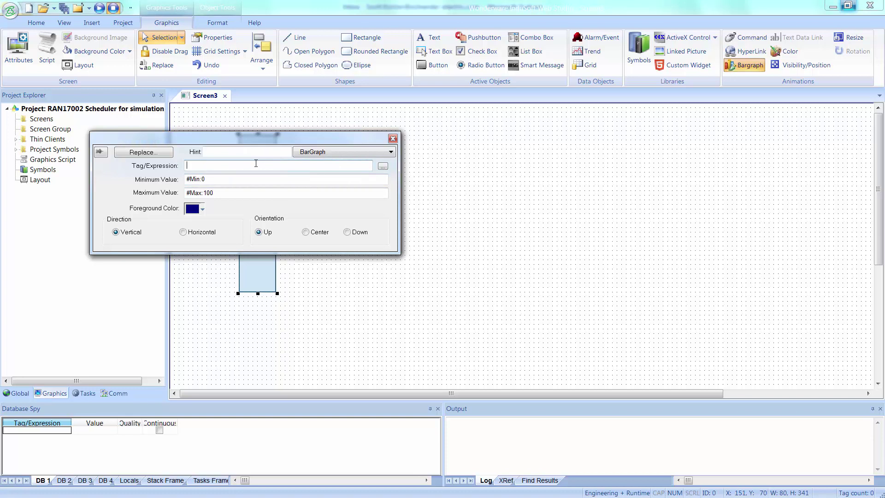
{"action": "type", "text": "Level"}
{"action": "key", "text": "Return"}
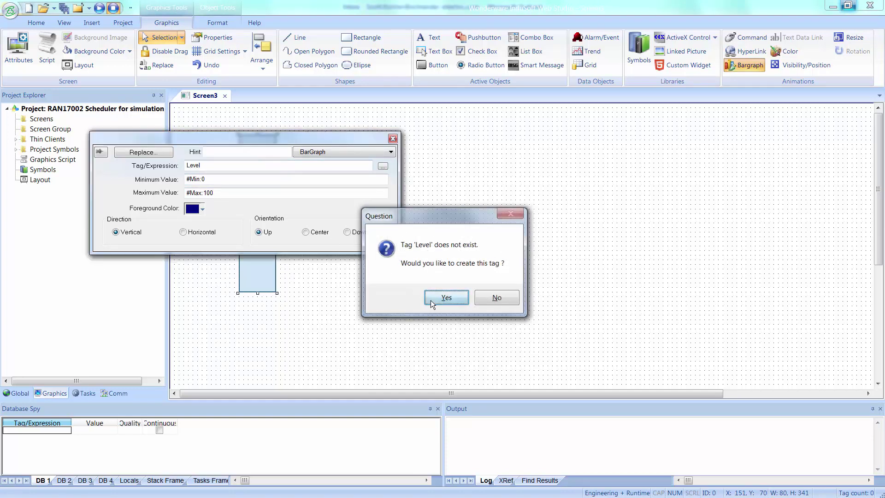
{"action": "left_click", "coordinate": [431, 299]}
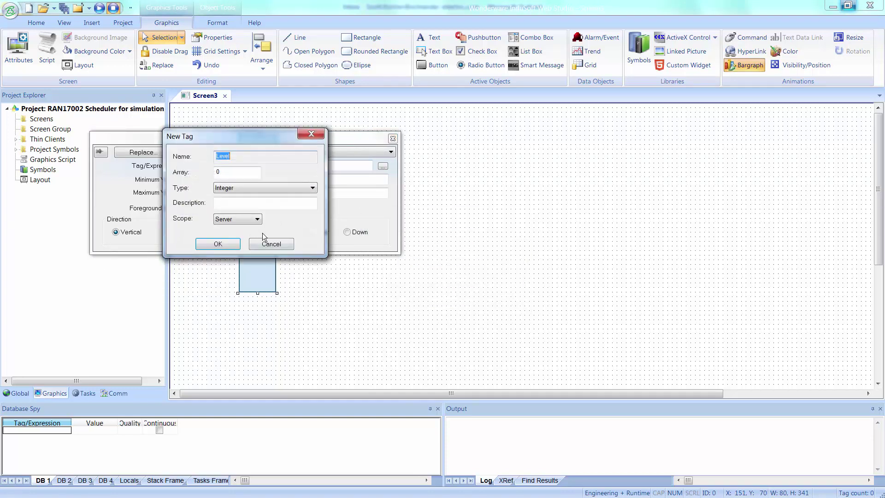
{"action": "left_click", "coordinate": [218, 245]}
{"action": "key", "text": "Tab"}
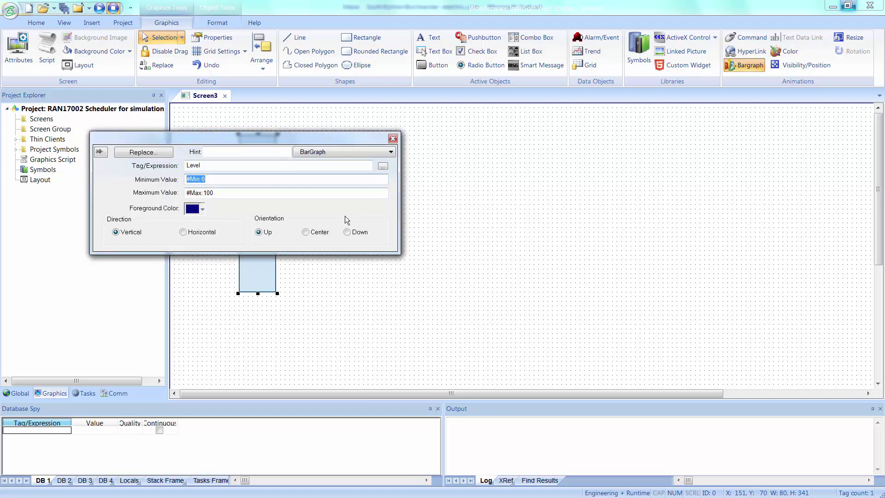
{"action": "type", "text": "0"}
{"action": "key", "text": "Tab"}
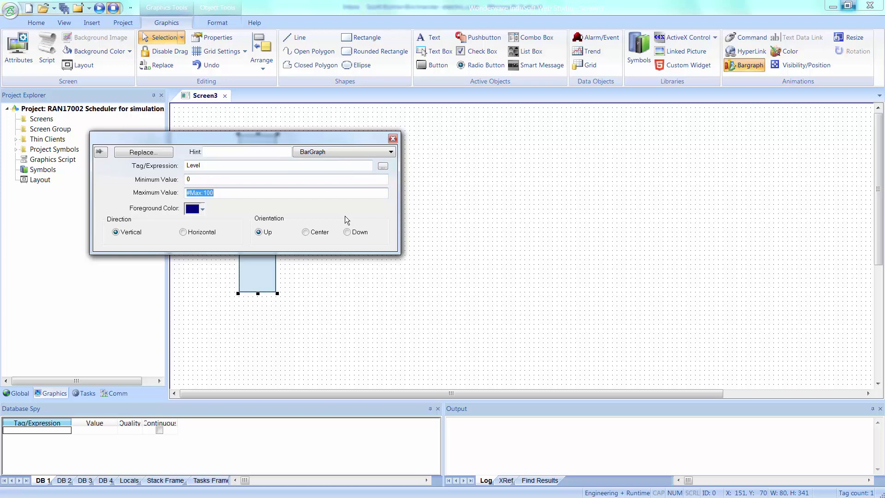
{"action": "type", "text": "10"}
{"action": "left_click", "coordinate": [203, 209]}
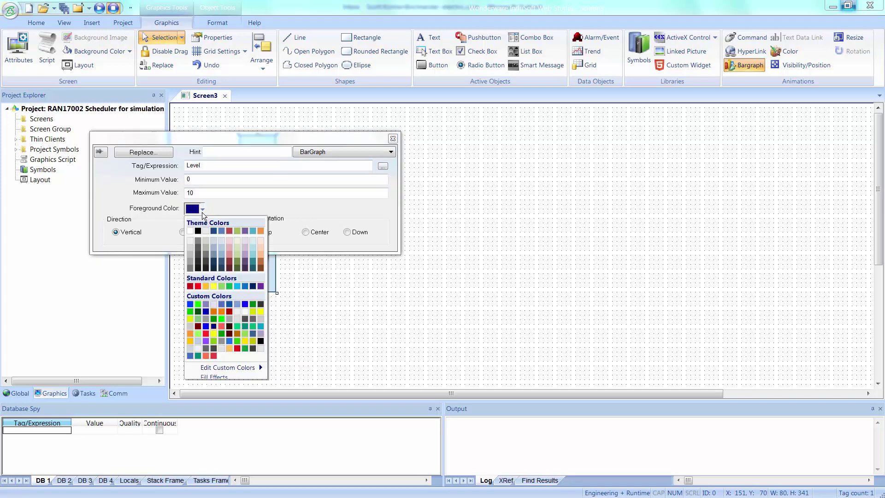
{"action": "left_click", "coordinate": [198, 286]}
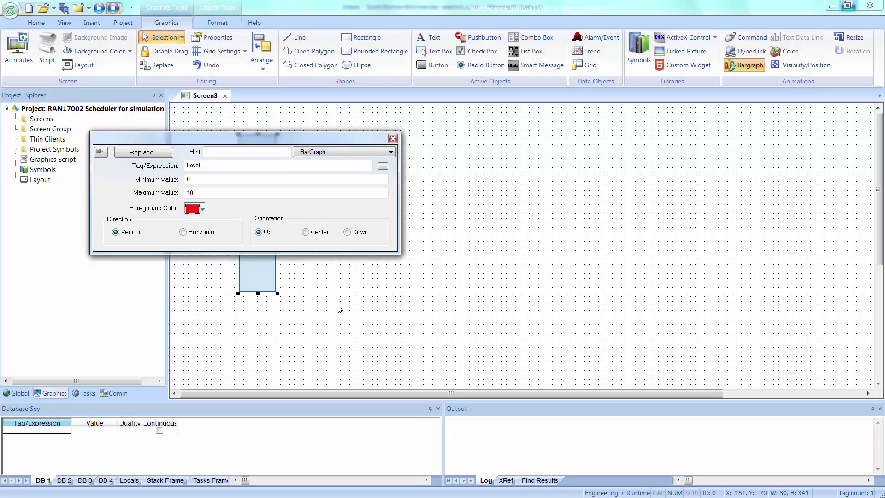
Close the Bargraph settings and bring up the Scheduler task's context menu in the Tasks tree.
{"action": "left_click", "coordinate": [344, 305]}
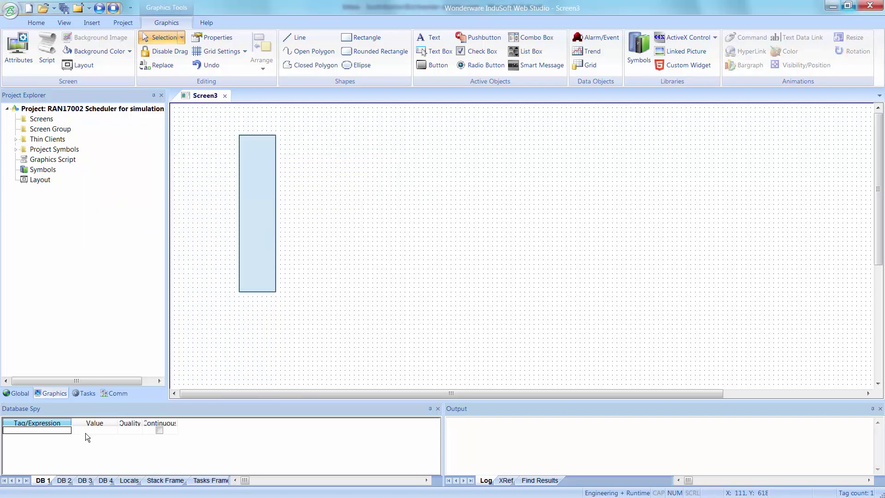
{"action": "left_click", "coordinate": [87, 393]}
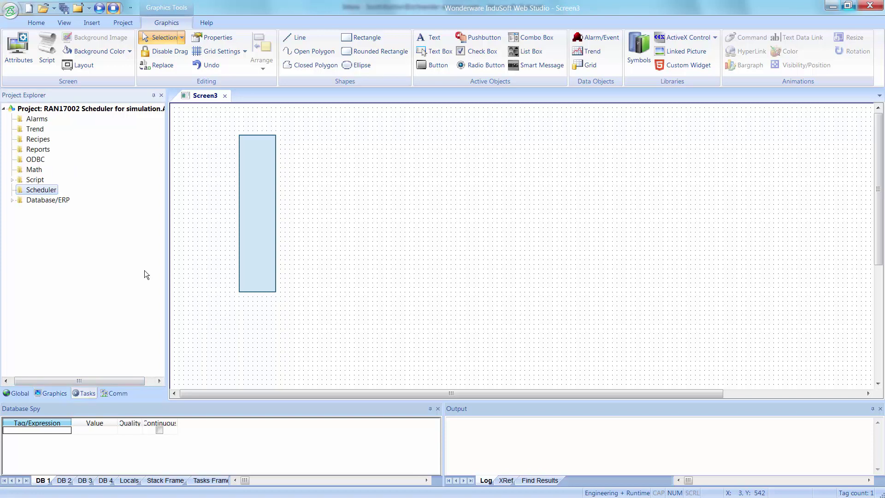
{"action": "right_click", "coordinate": [31, 190]}
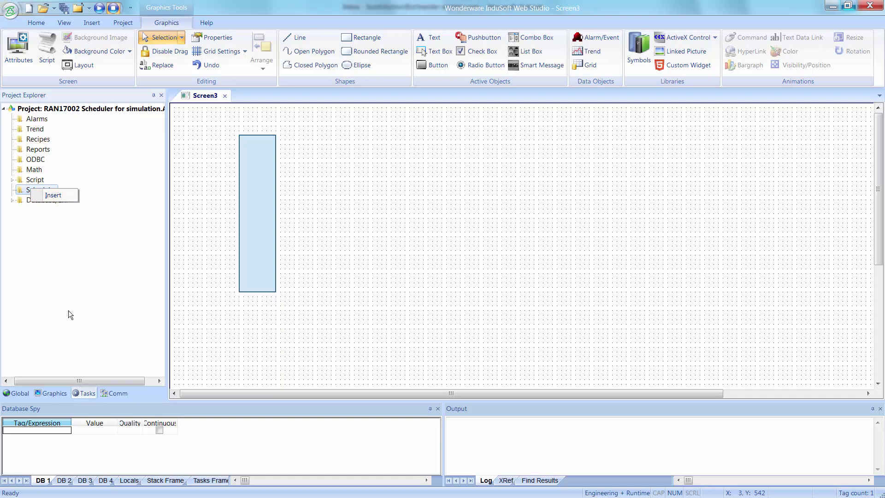
Insert a new scheduler worksheet and set row 1's event to Calendar.
{"action": "left_click", "coordinate": [47, 196]}
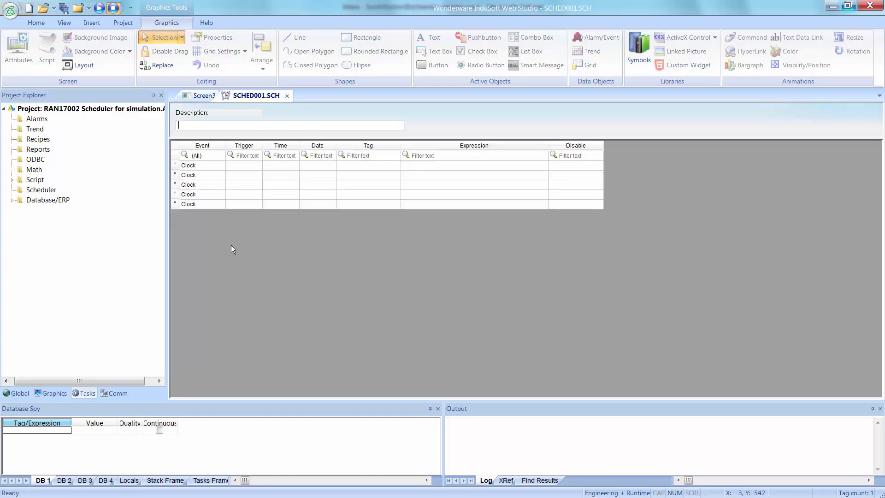
{"action": "left_click", "coordinate": [220, 165]}
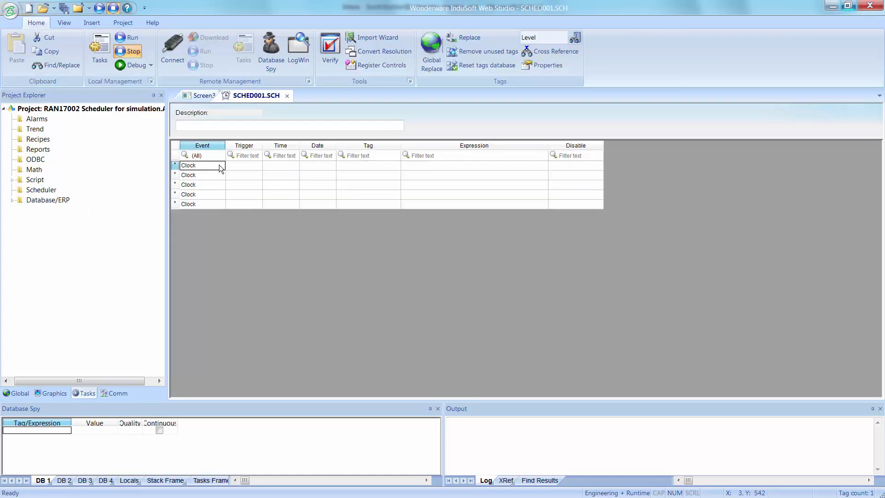
{"action": "left_click", "coordinate": [219, 165]}
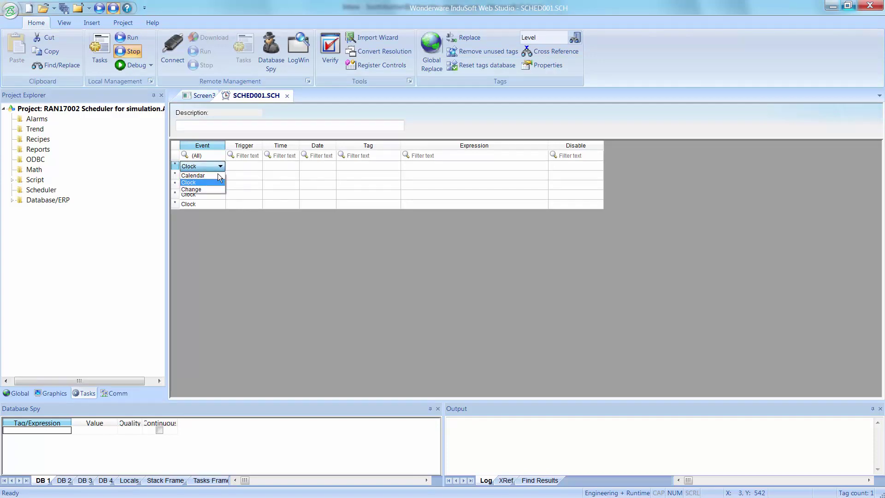
{"action": "left_click", "coordinate": [217, 176]}
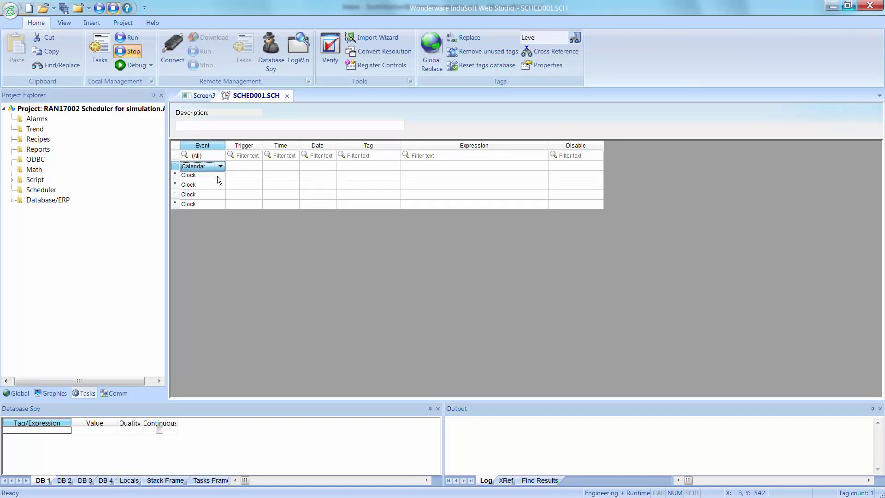
{"action": "left_click", "coordinate": [288, 167]}
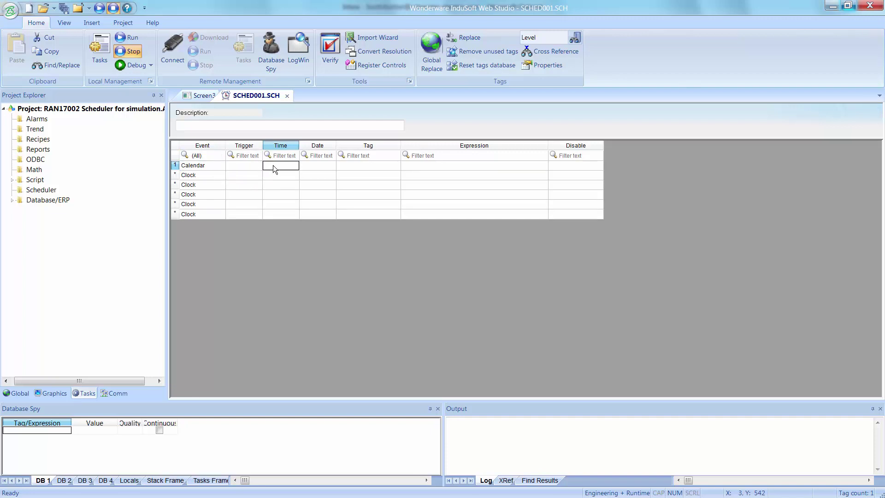
Switch row 1's event type back to Clock.
{"action": "left_click", "coordinate": [212, 166]}
{"action": "left_click", "coordinate": [212, 166]}
{"action": "left_click", "coordinate": [211, 182]}
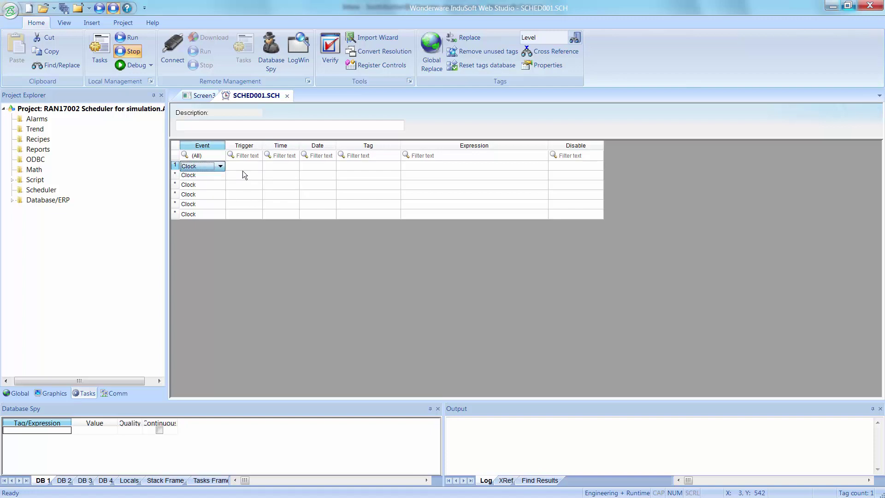
{"action": "left_click", "coordinate": [284, 166]}
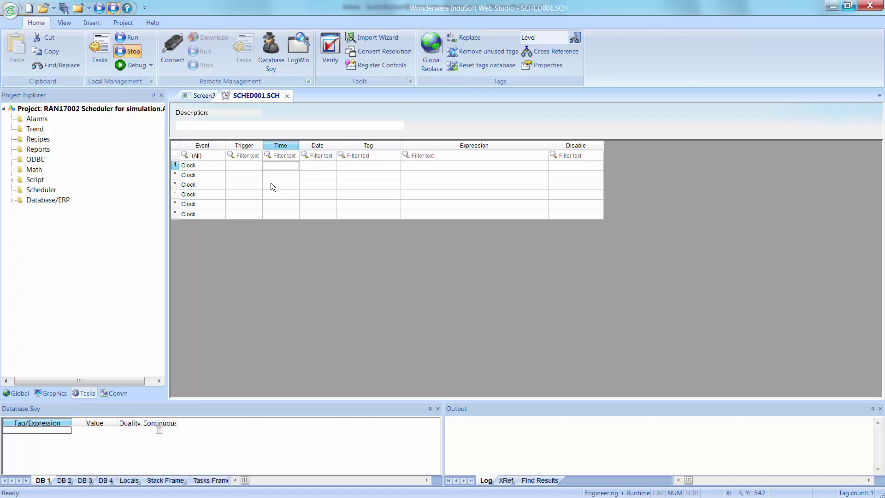
Try the Change event type on row 1, then return it to Clock.
{"action": "left_click", "coordinate": [211, 166]}
{"action": "left_click", "coordinate": [215, 165]}
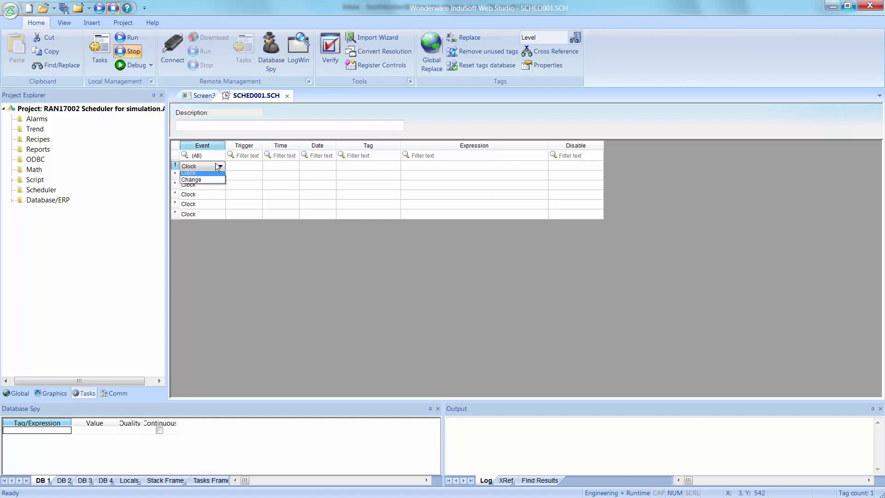
{"action": "left_click", "coordinate": [211, 190]}
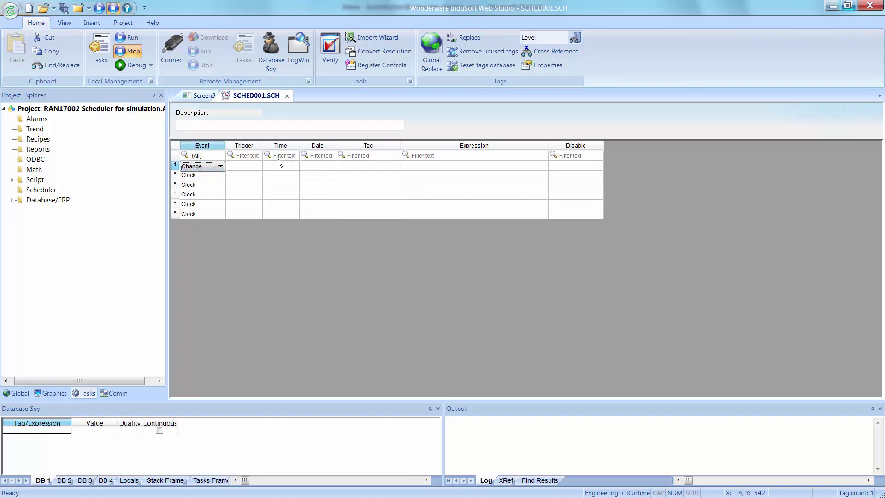
{"action": "left_click", "coordinate": [217, 166]}
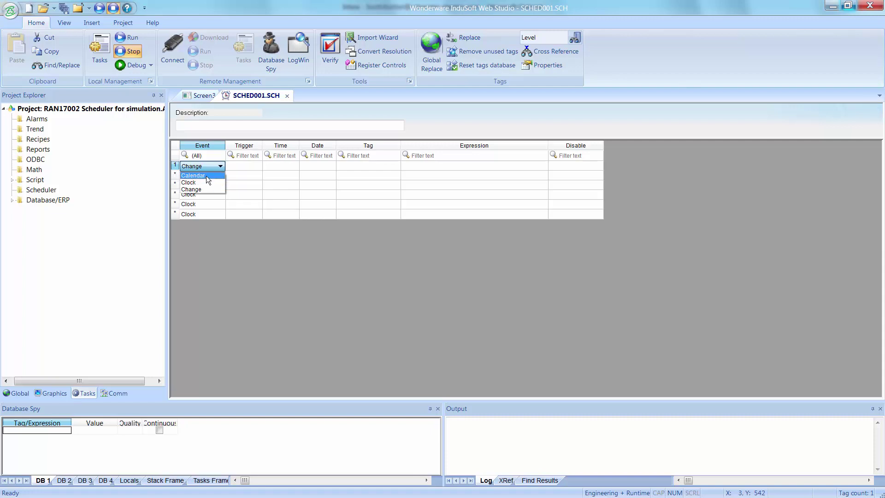
{"action": "left_click", "coordinate": [204, 182]}
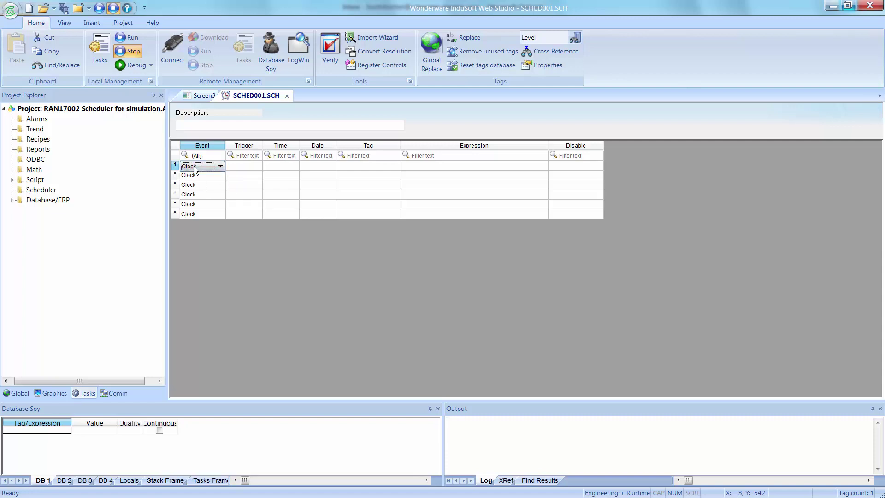
Set row 1's clock time to 00:00:00.1.
{"action": "left_click", "coordinate": [278, 165]}
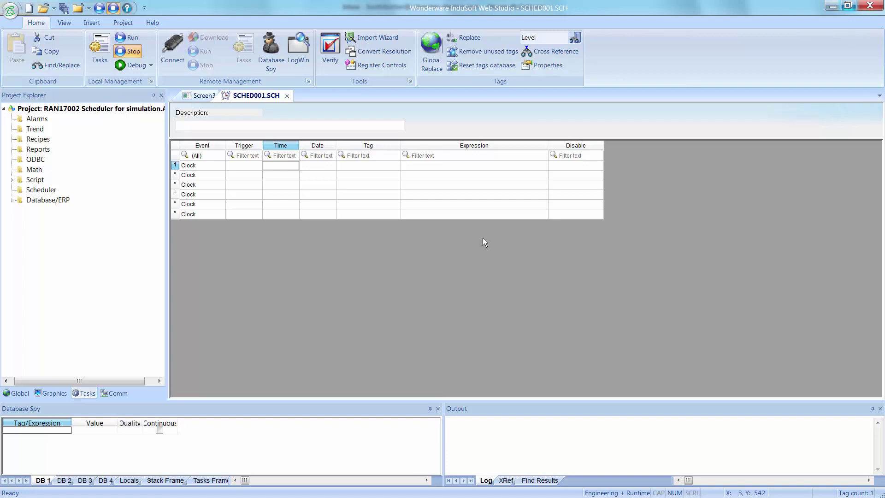
{"action": "type", "text": "00:00"}
{"action": "key", "text": "BackSpace"}
{"action": "key", "text": "BackSpace"}
{"action": "type", "text": "00.1"}
{"action": "left_click", "coordinate": [416, 167]}
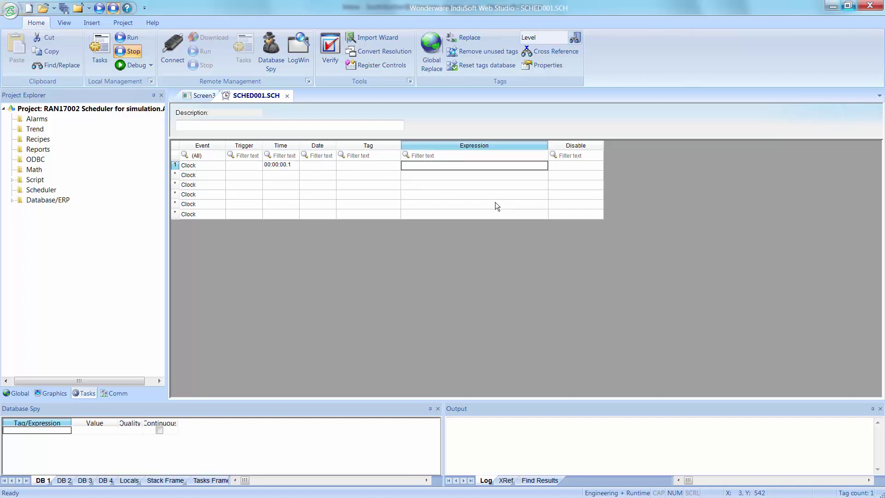
Enter expression If(Level<10,Level+1,0) and tag Level in row 1.
{"action": "key", "text": "F2"}
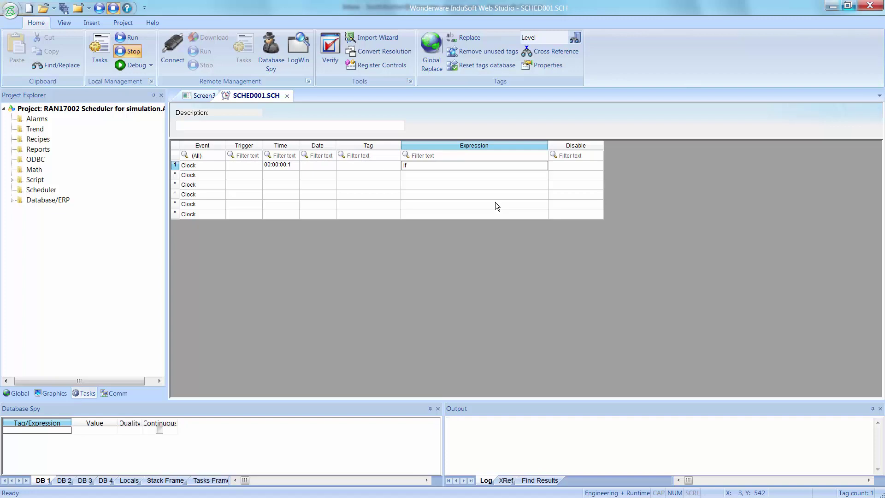
{"action": "type", "text": "If(Level<10,Level+1,0"}
{"action": "left_click", "coordinate": [383, 167]}
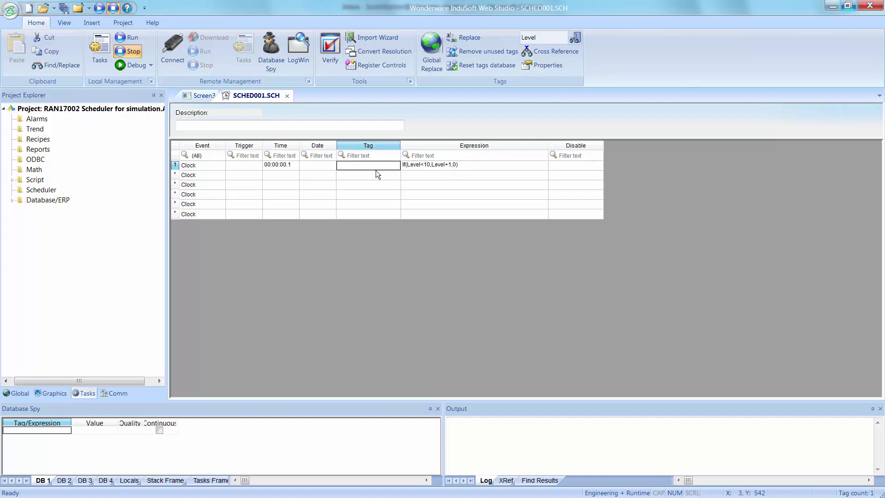
{"action": "type", "text": "Level"}
Close SCHED001.SCH, saving it as sheet number 1.
{"action": "left_click", "coordinate": [287, 96]}
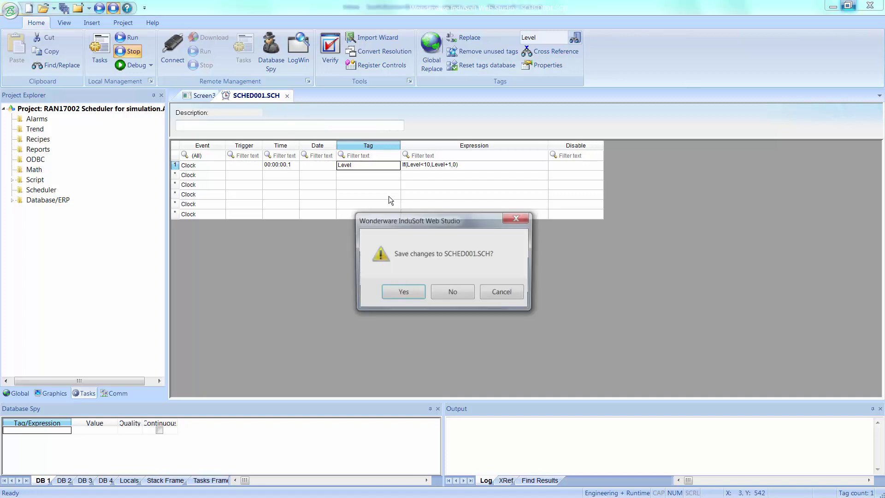
{"action": "left_click", "coordinate": [407, 294]}
{"action": "left_click", "coordinate": [413, 263]}
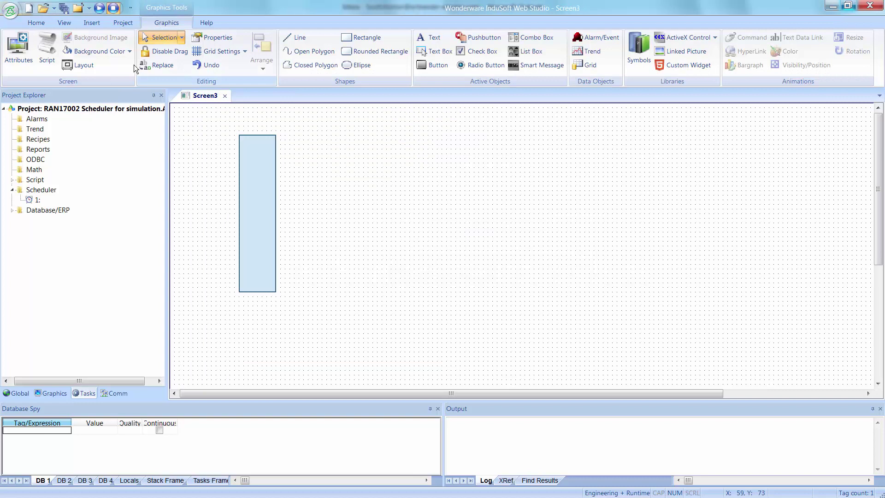